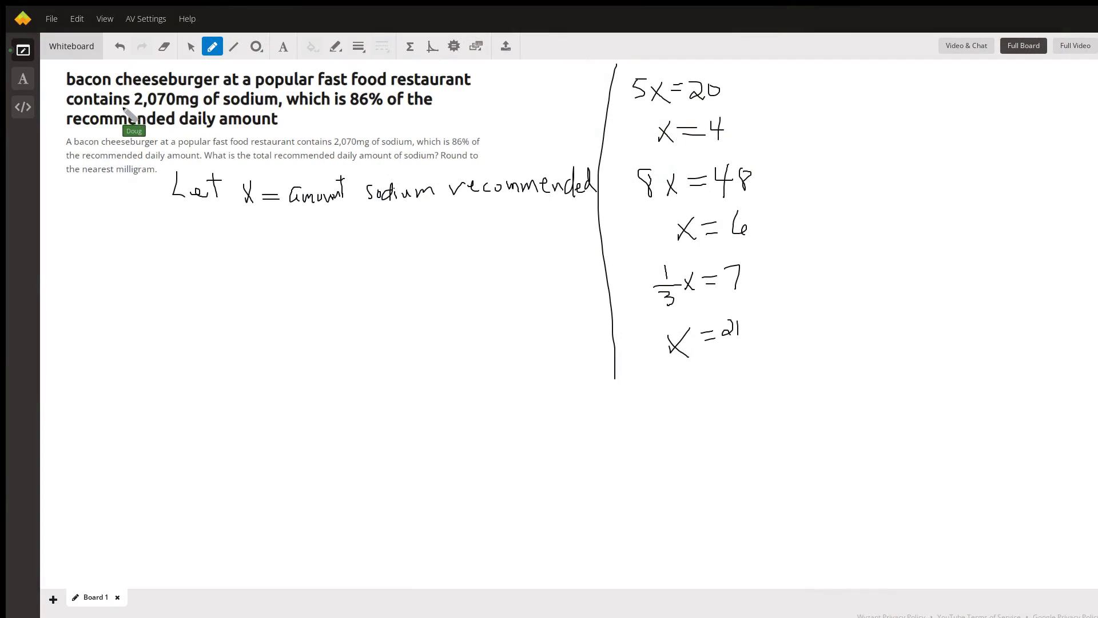
- Underline '2,070mg of sodium' and 'is 86%', and box the practice equations column
left_click_drag(121, 107, 282, 107)
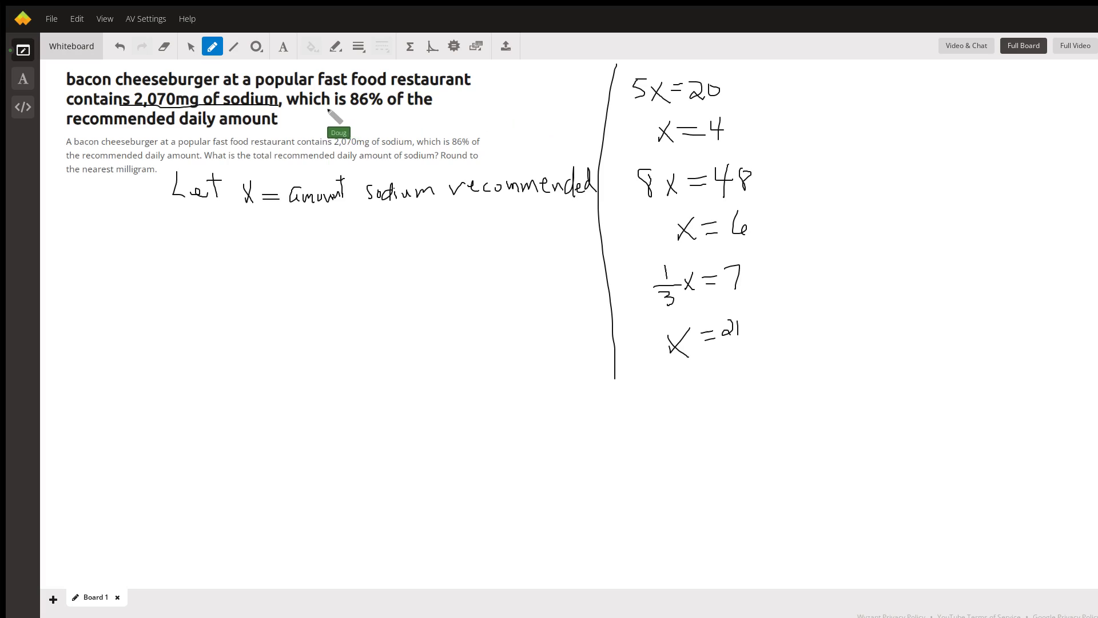
left_click_drag(325, 108, 384, 111)
left_click_drag(616, 69, 618, 375)
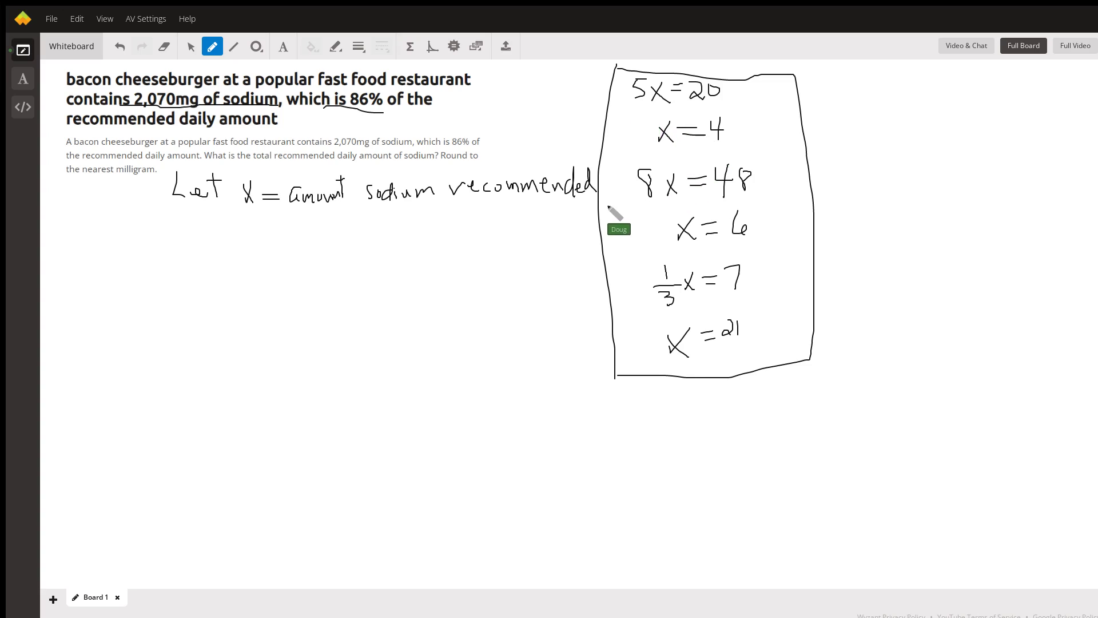
- Mark the 8x = 48 example and annotate the fraction in the one-third example
left_click_drag(608, 205, 623, 200)
left_click_drag(653, 291, 687, 288)
- Write '.86x = 2070' below the 'Let x' line and draw a curly brace beside the boxed examples
left_click_drag(196, 252, 222, 257)
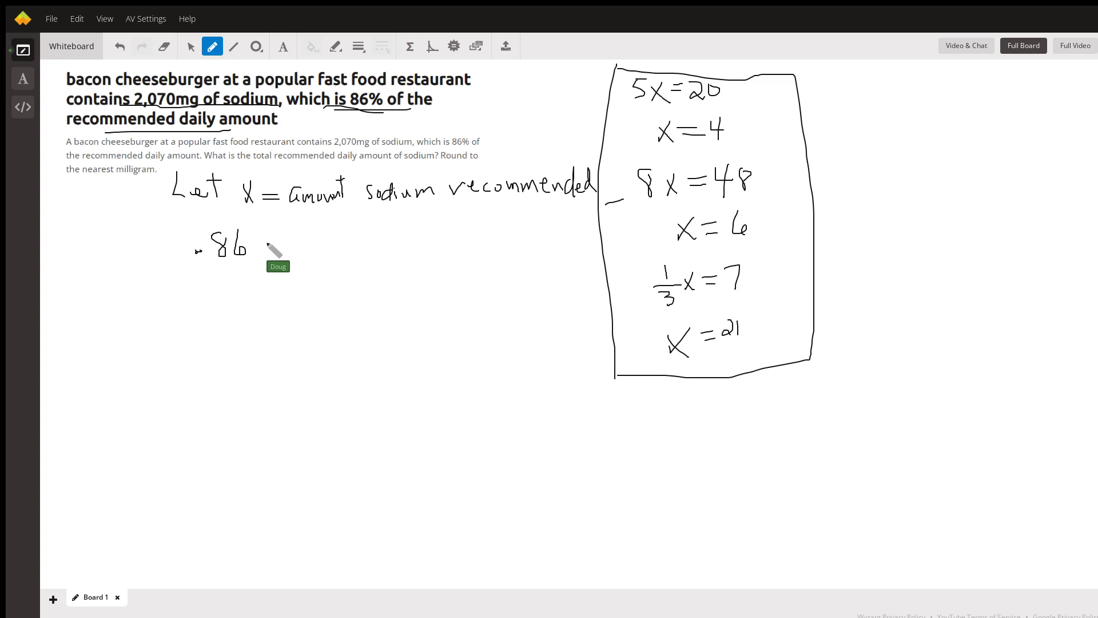
mouse_move(266, 238)
left_mouse_down()
mouse_move(259, 256)
mouse_move(302, 237)
mouse_move(380, 255)
left_mouse_up()
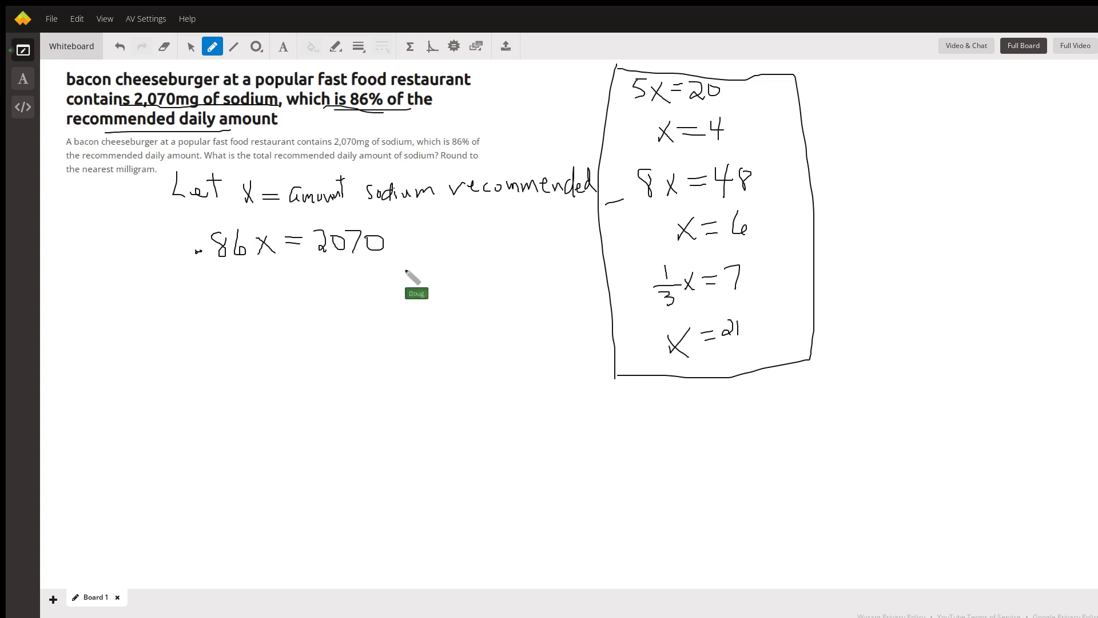
left_click_drag(828, 83, 851, 324)
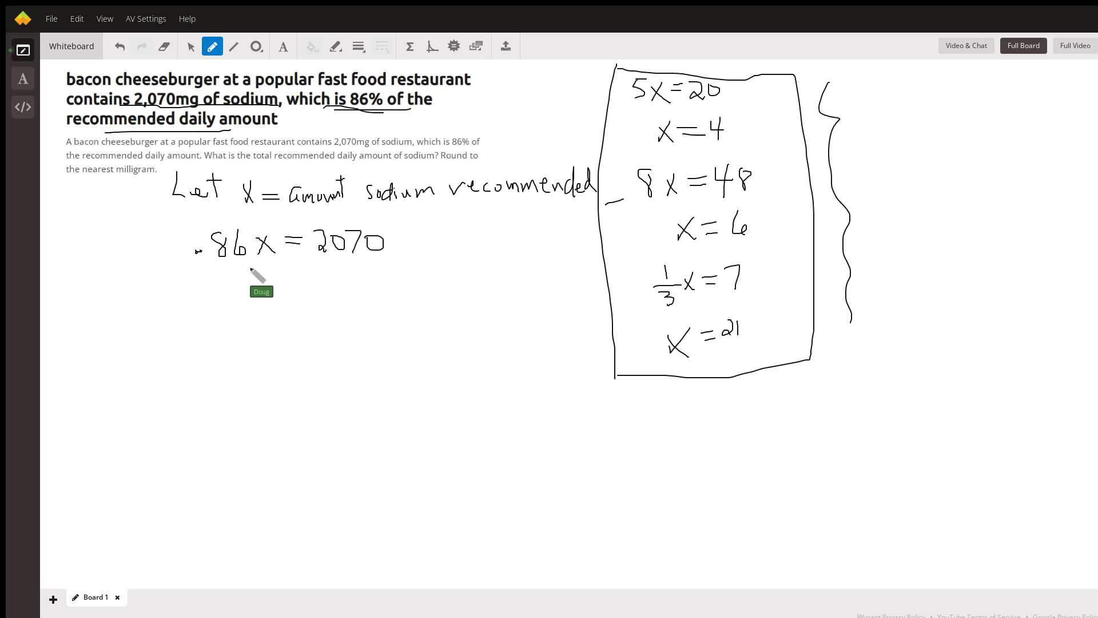
- Write x = 2070/.86 as a fraction and set up the long division 86)207000. beside it
mouse_move(236, 312)
left_mouse_down()
mouse_move(257, 285)
mouse_move(263, 318)
mouse_move(288, 293)
mouse_move(385, 284)
left_mouse_up()
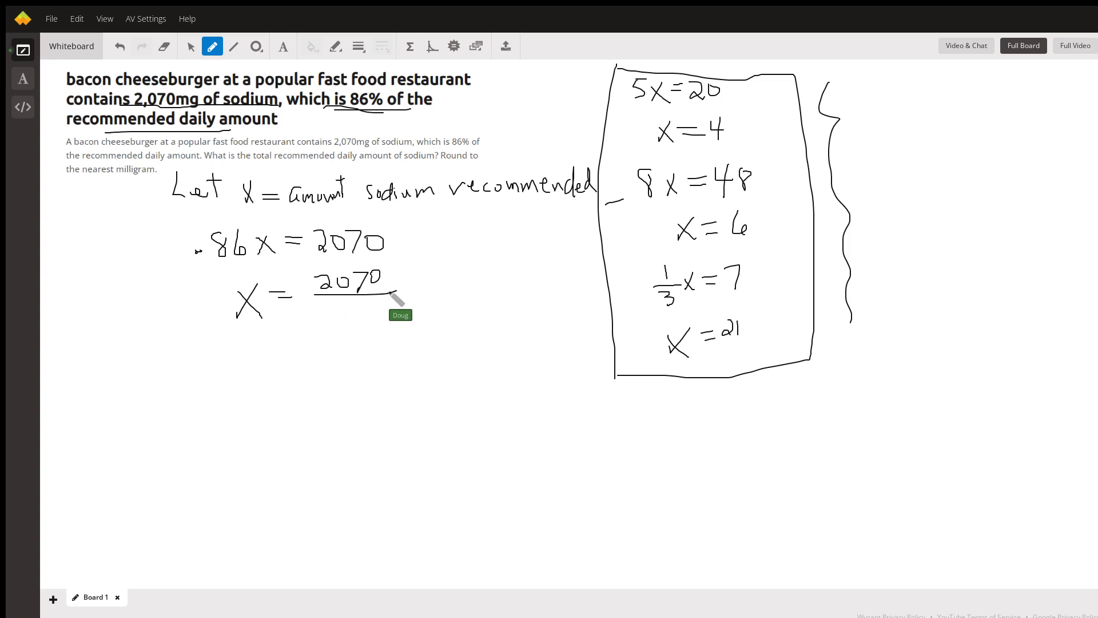
left_click_drag(314, 296, 396, 292)
left_click_drag(332, 314, 367, 318)
mouse_move(456, 266)
left_mouse_down()
mouse_move(450, 289)
mouse_move(500, 290)
mouse_move(537, 259)
mouse_move(521, 283)
mouse_move(591, 283)
left_mouse_up()
mouse_move(537, 258)
left_mouse_down()
mouse_move(590, 257)
mouse_move(594, 284)
left_mouse_up()
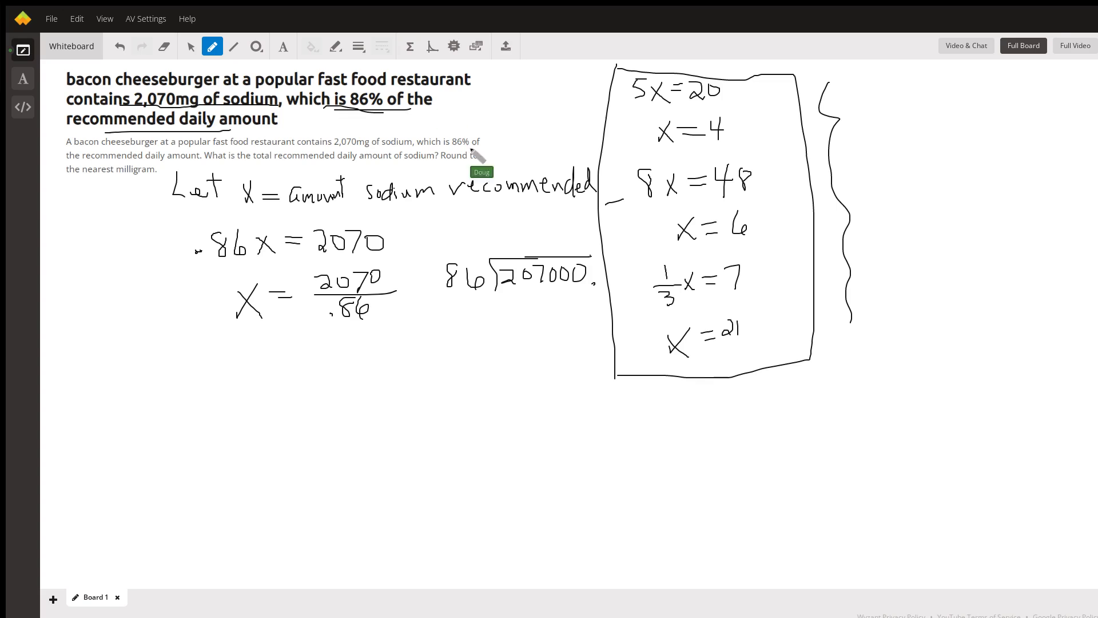
- Switch to the Desmos calculator to evaluate 2070/.86
key("alt+Tab")
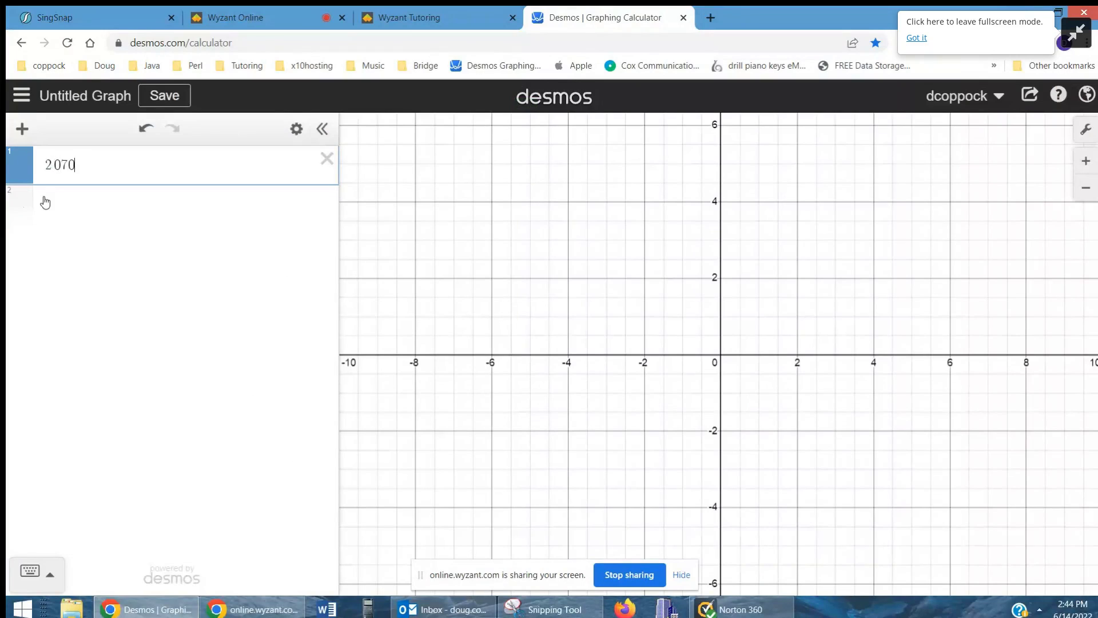
type("/.8")
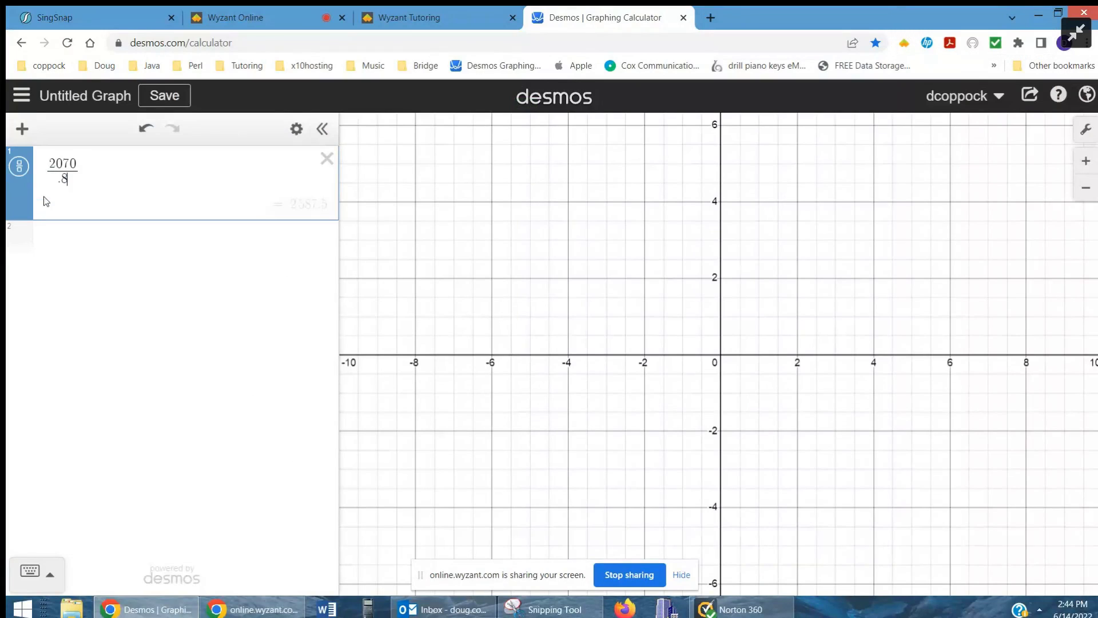
type("6")
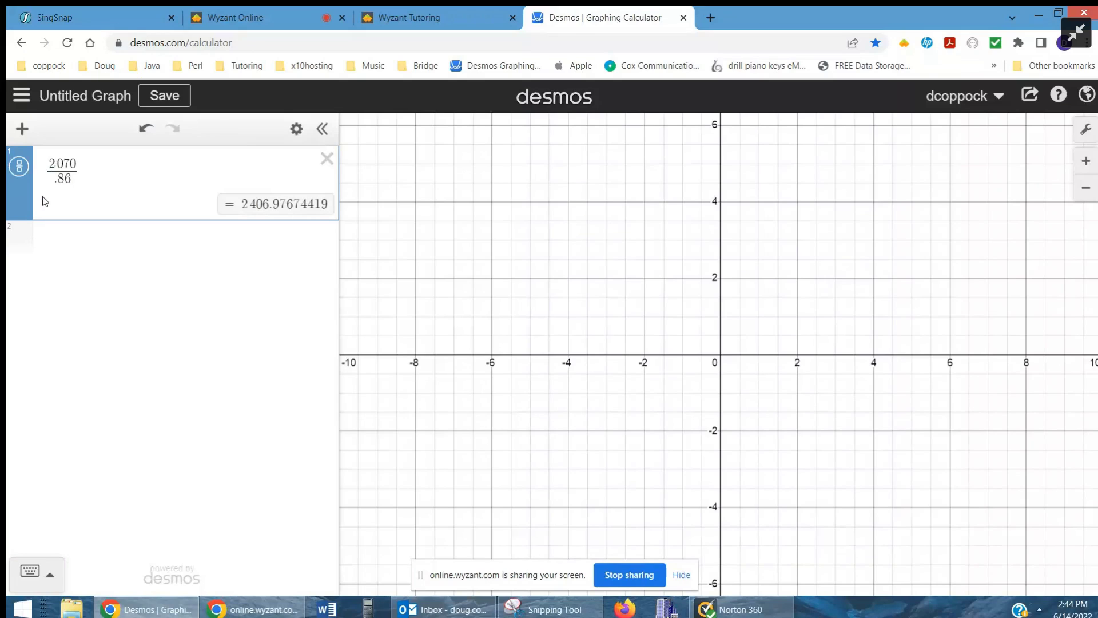
- Copy a rectangular snip of the Desmos result 2070/.86 = 2406.97674419 and return to the question page
left_click(543, 609)
left_click(99, 230)
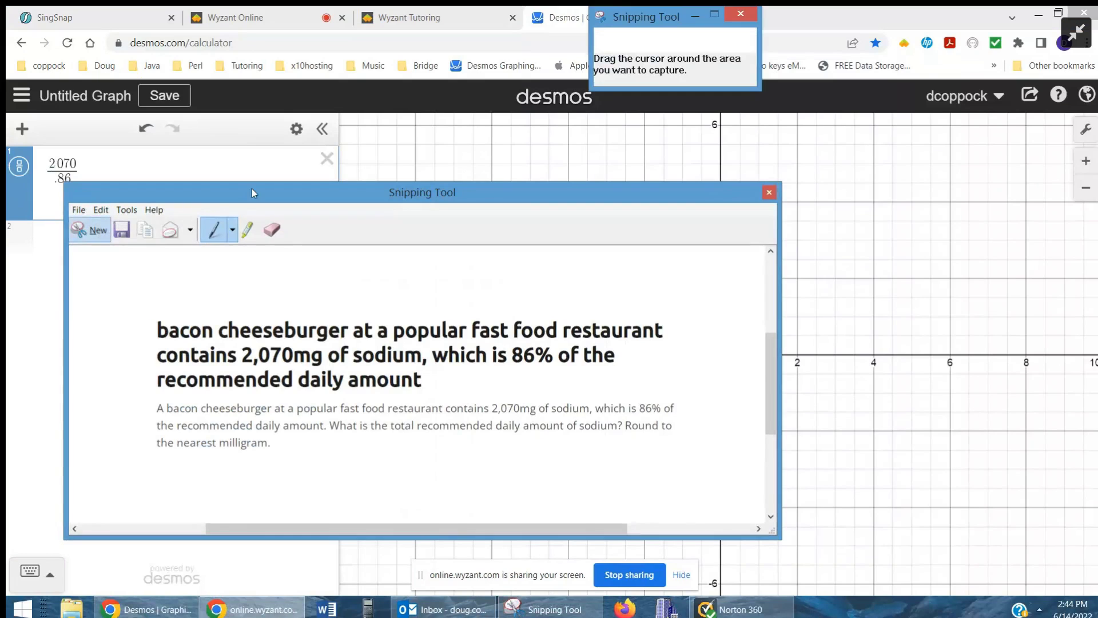
left_click(644, 41)
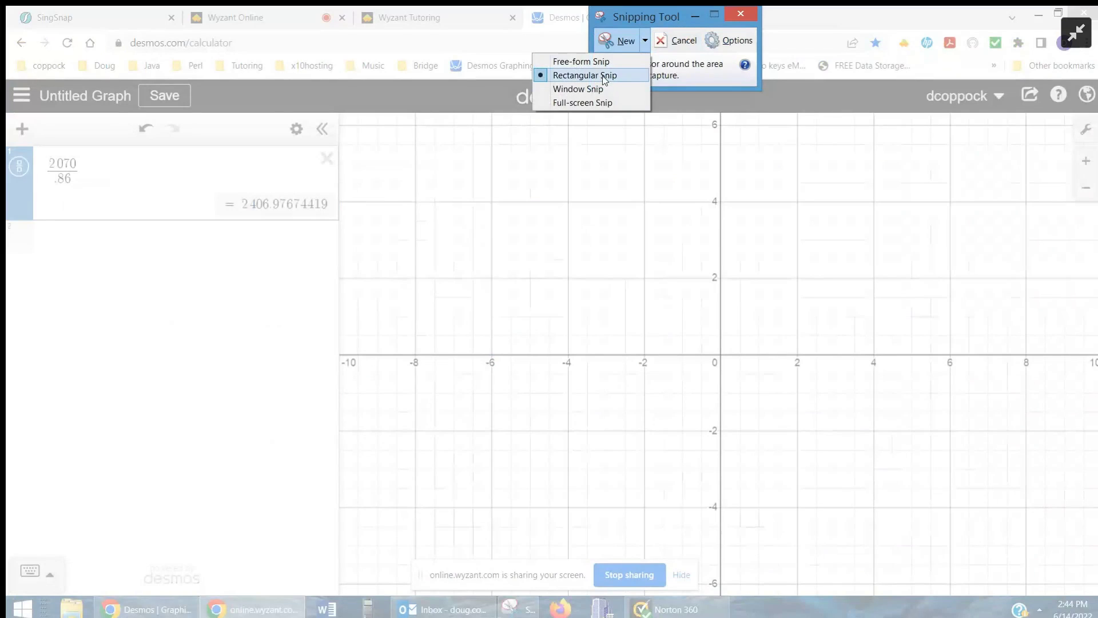
left_click(585, 75)
left_click_drag(35, 147, 332, 223)
left_click(42, 44)
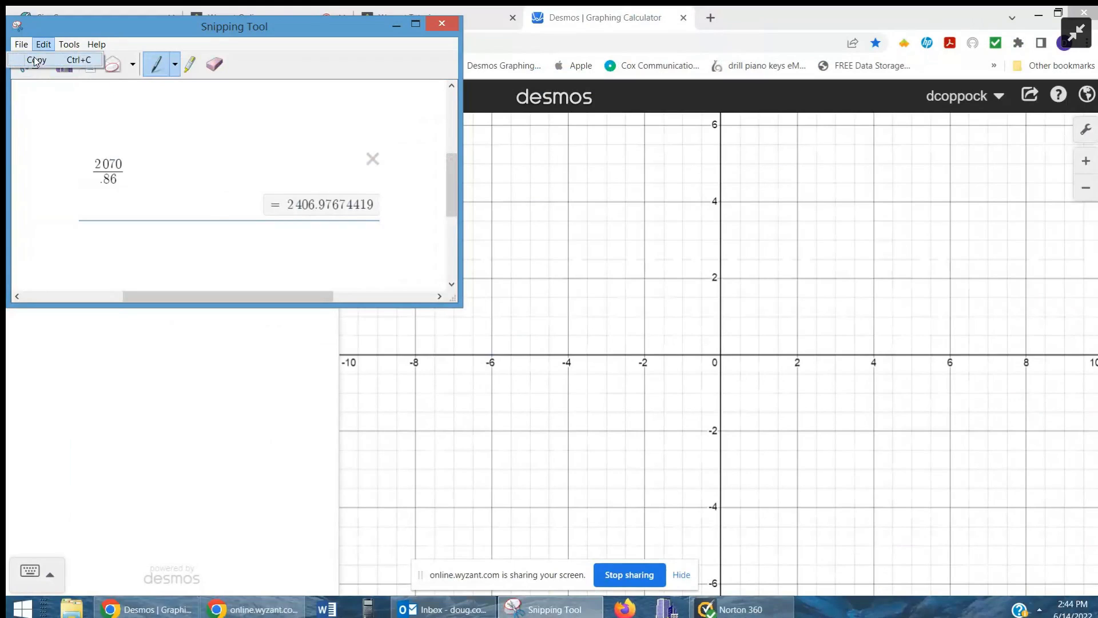
left_click(60, 60)
left_click(472, 22)
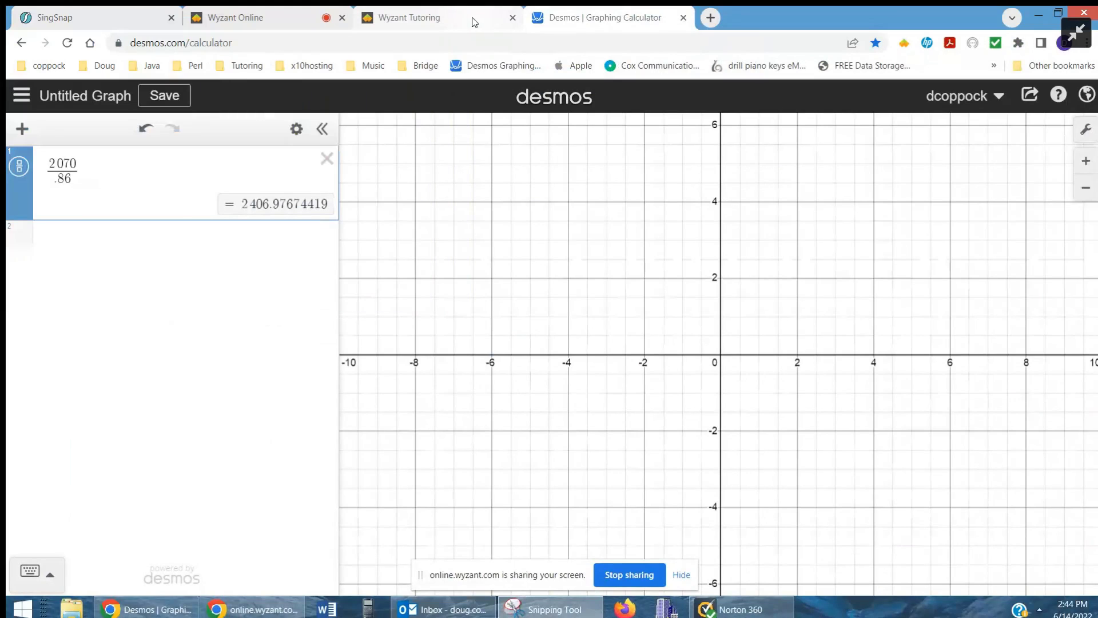
left_click(472, 21)
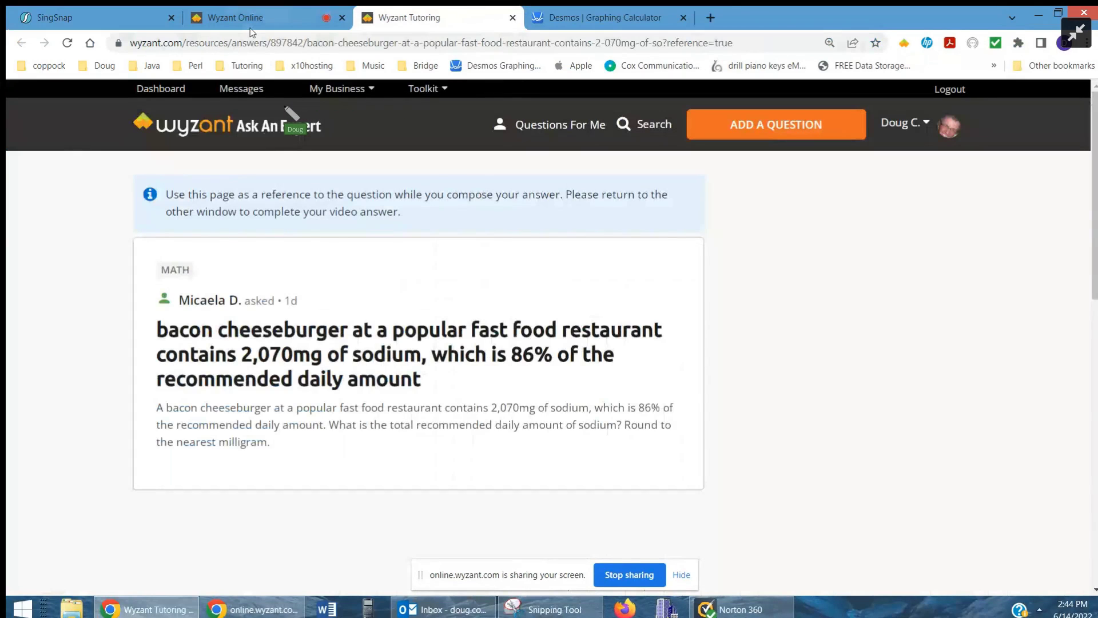
- Move the pasted Desmos result to the lower left and write '≈ 2407 mg' below the fraction
left_click(237, 17)
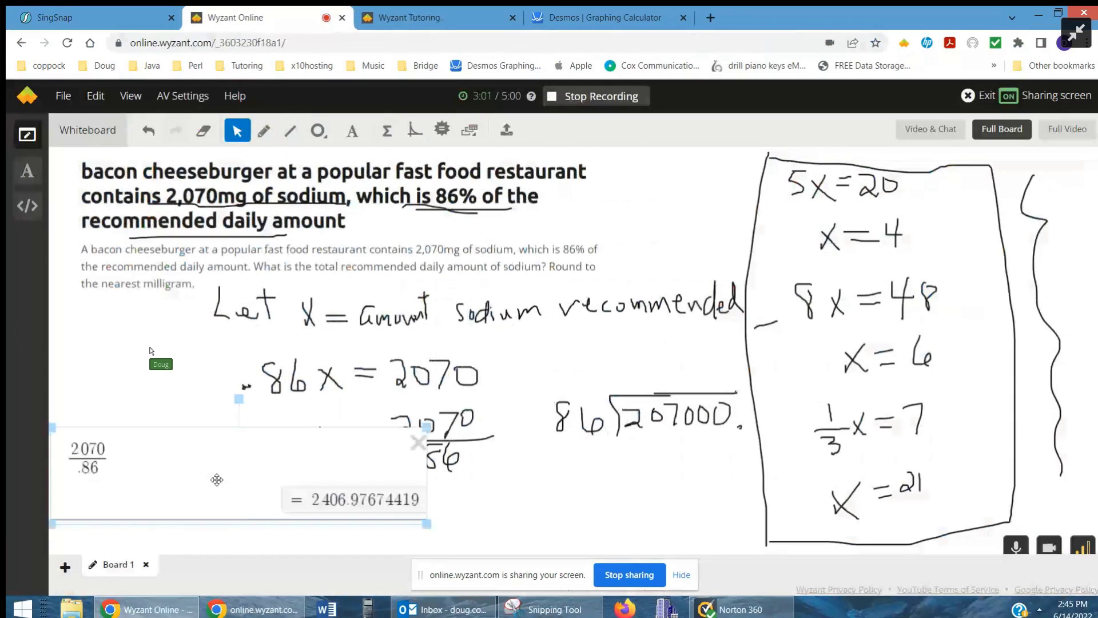
left_click_drag(216, 478, 180, 510)
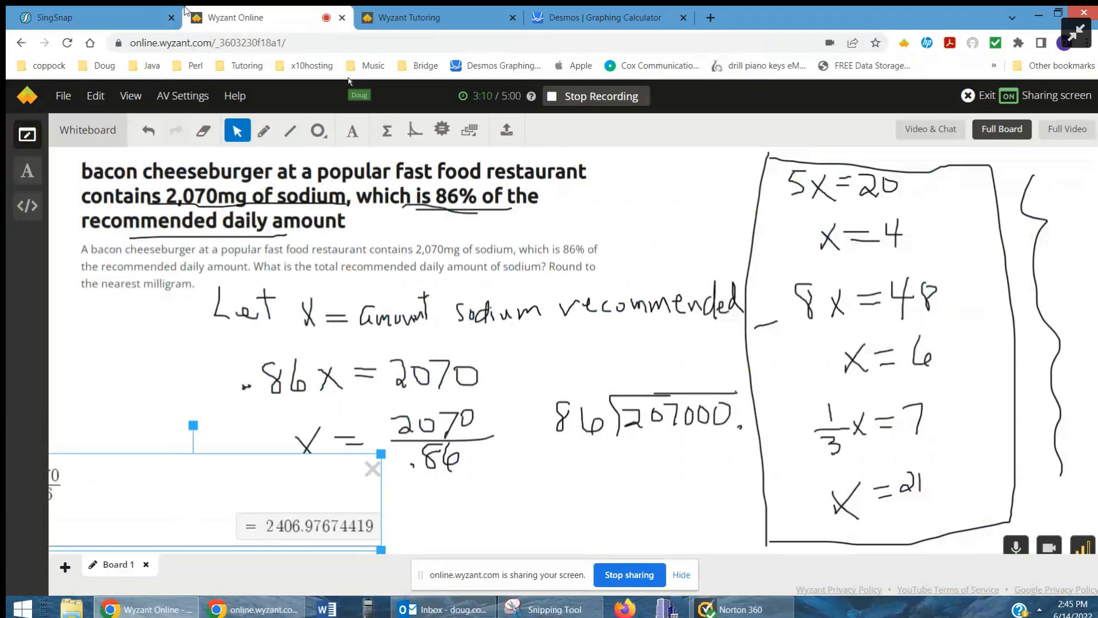
left_click(266, 130)
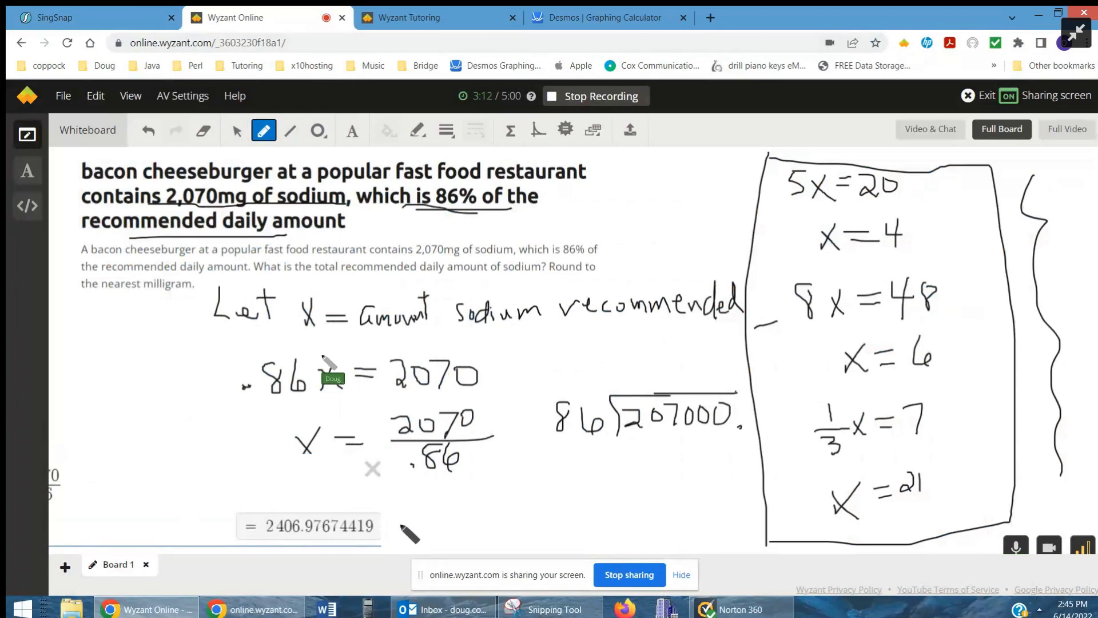
mouse_move(401, 523)
left_mouse_down()
mouse_move(422, 537)
mouse_move(536, 515)
mouse_move(549, 525)
left_mouse_up()
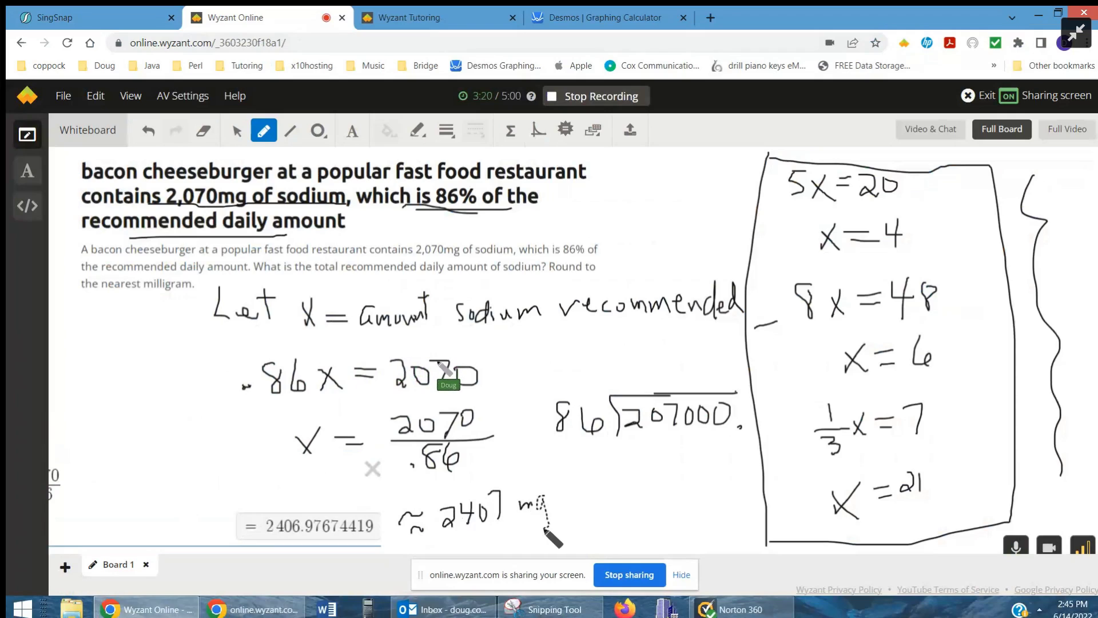
- Box the 2407 mg answer, draw an arrow from the fraction to it, and stop sharing
left_click_drag(429, 481, 430, 483)
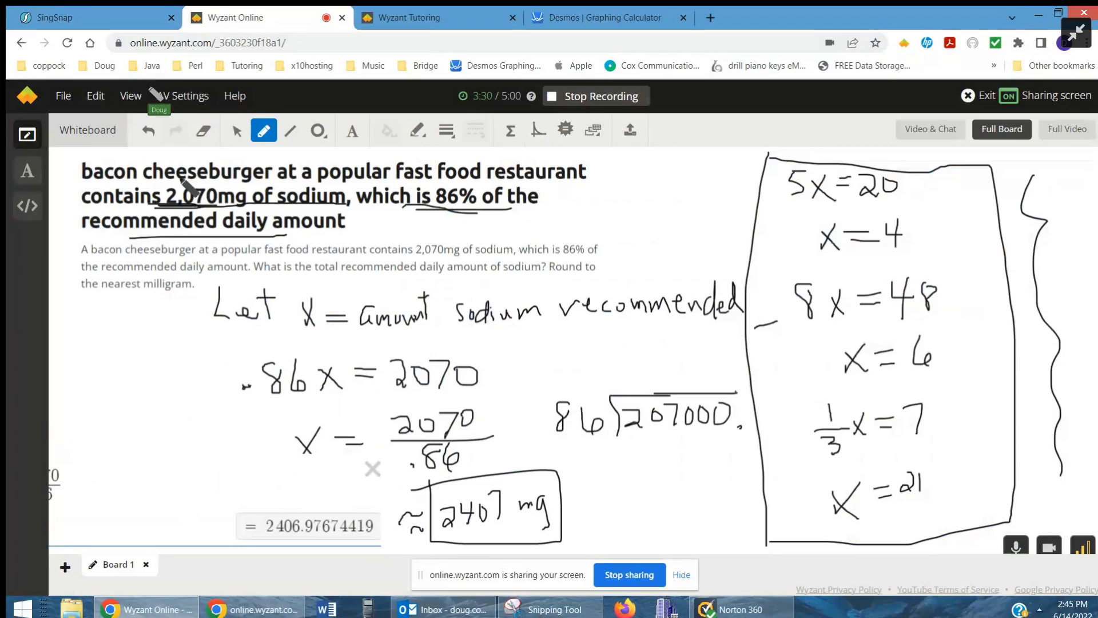
left_click_drag(427, 296, 427, 317)
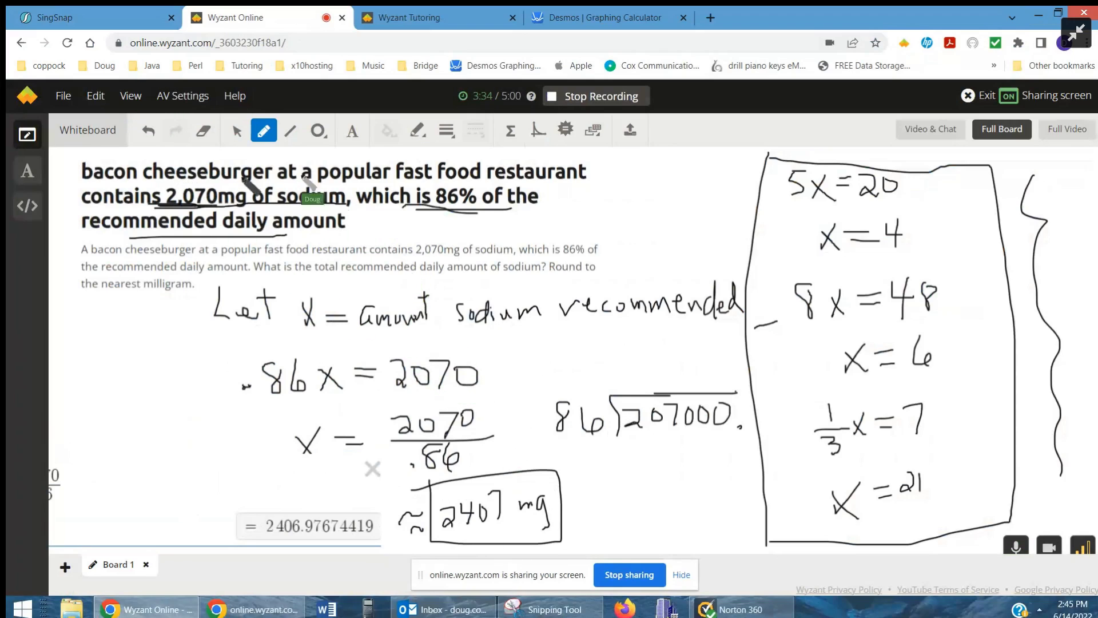
left_click_drag(509, 440, 499, 474)
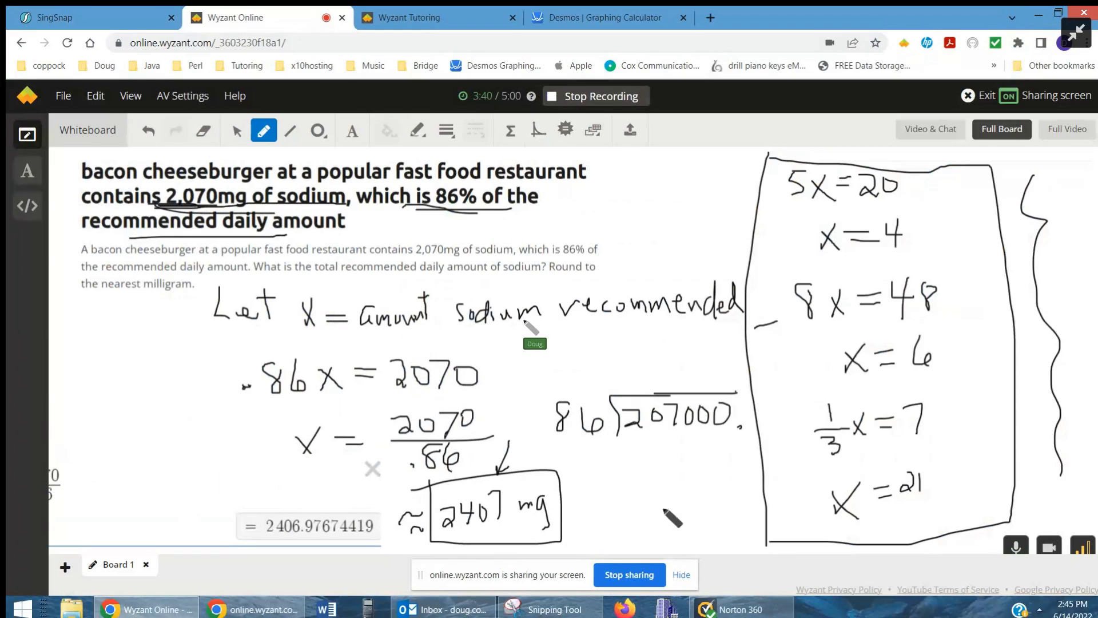
left_click(623, 576)
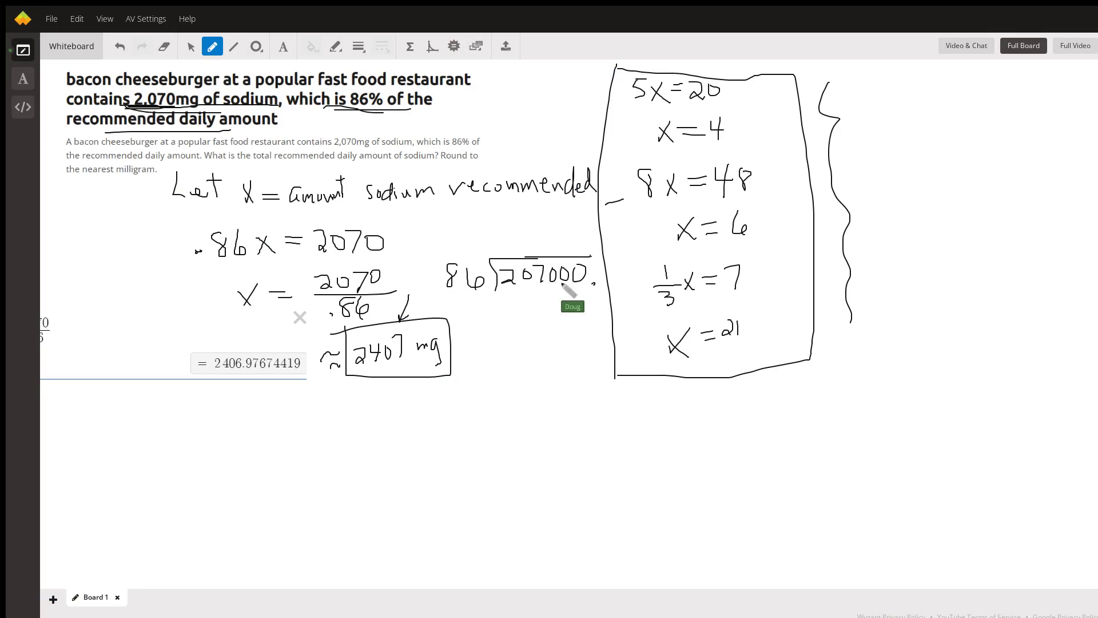